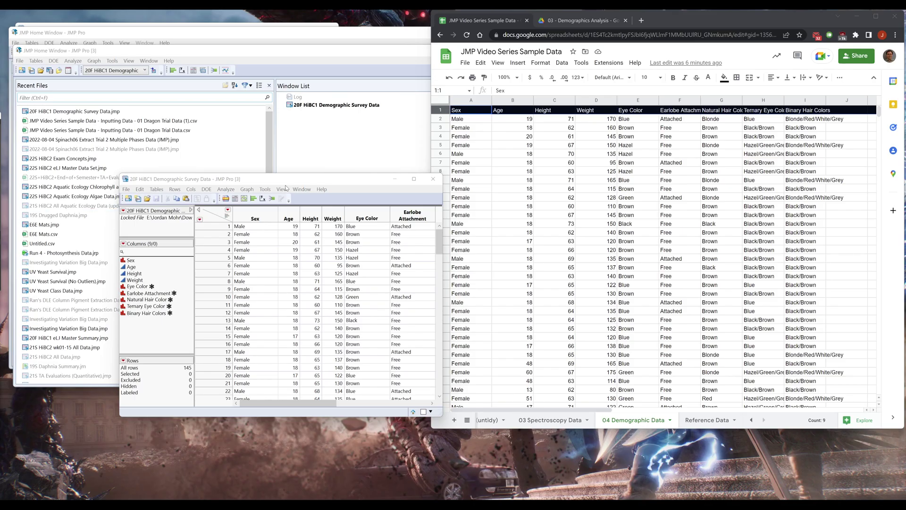
Bring the survey data table forward and enlarge its window to show all columns.
left_click(287, 183)
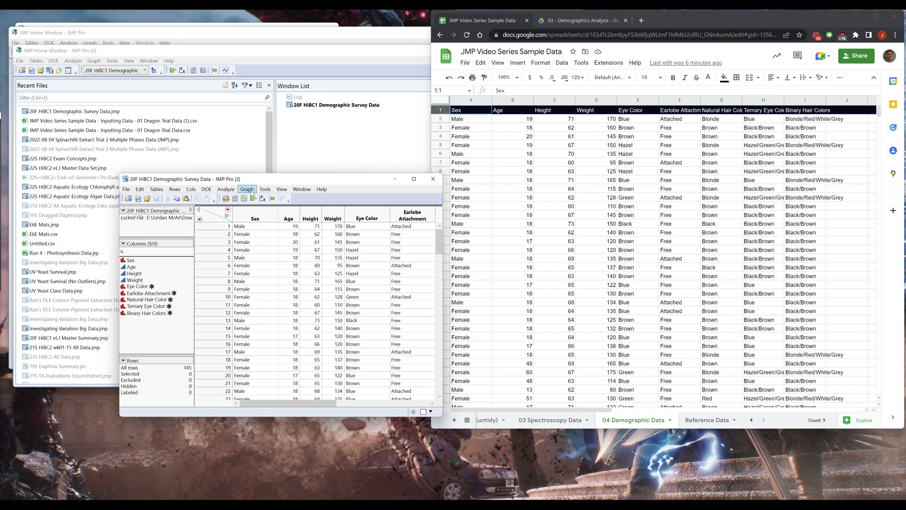
left_click_drag(295, 181, 282, 168)
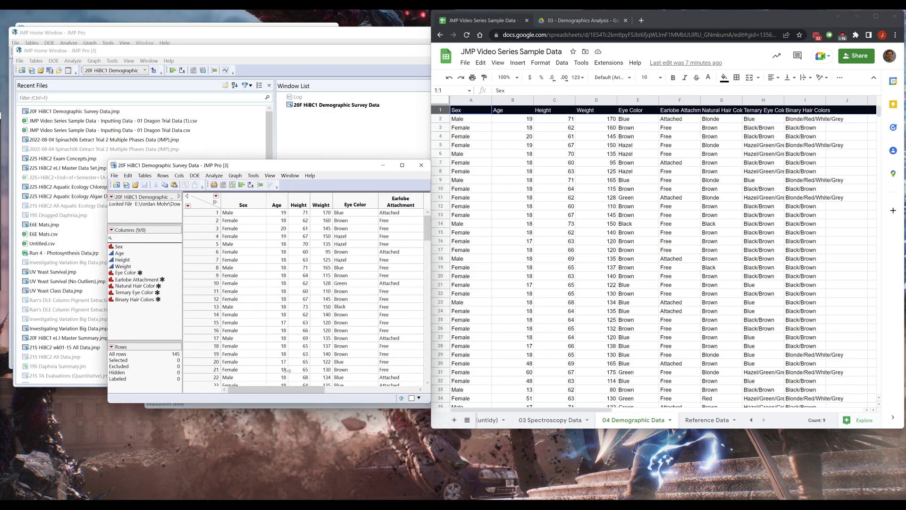
mouse_move(267, 393)
left_mouse_down()
mouse_move(360, 392)
mouse_move(267, 393)
left_mouse_up()
left_click_drag(429, 403, 586, 445)
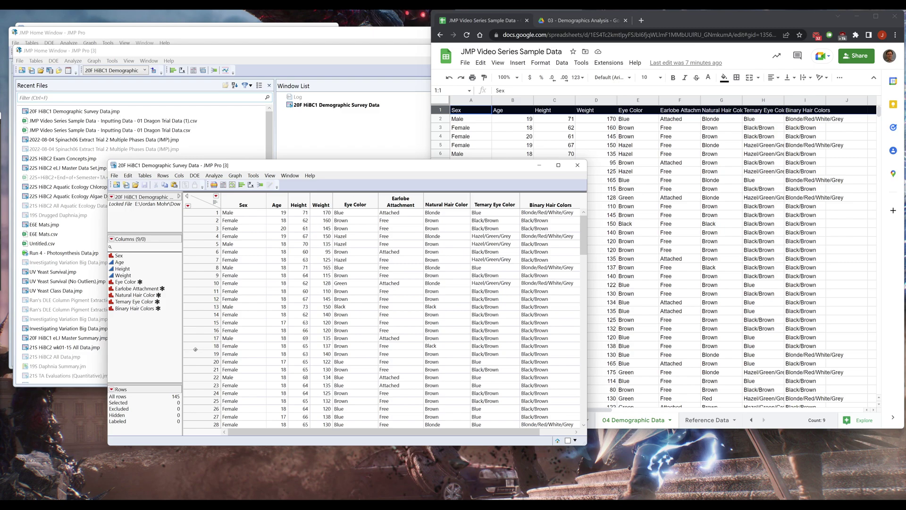
Review the Age through Ternary Eye Color columns, then launch Graph Builder.
left_click(249, 204)
left_click(278, 204)
left_click(312, 203)
left_click(254, 203)
left_click(298, 204)
left_click(355, 204)
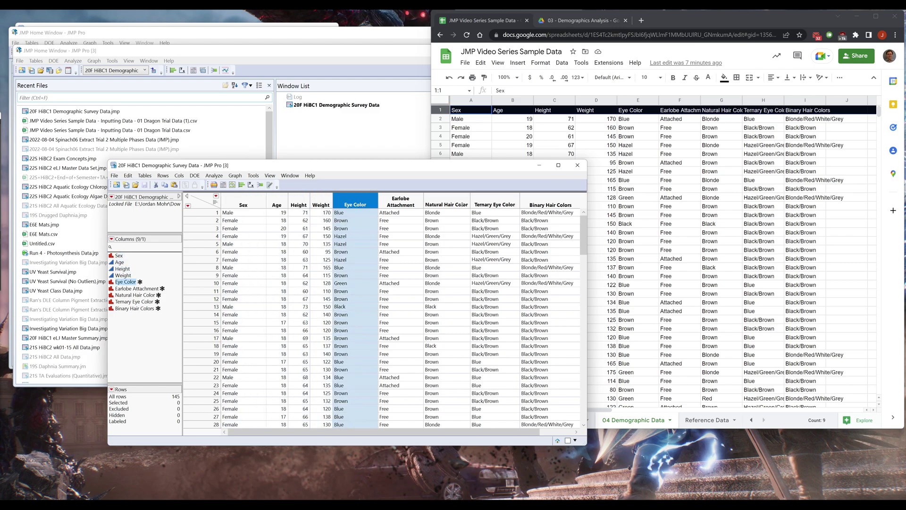
left_click(444, 201)
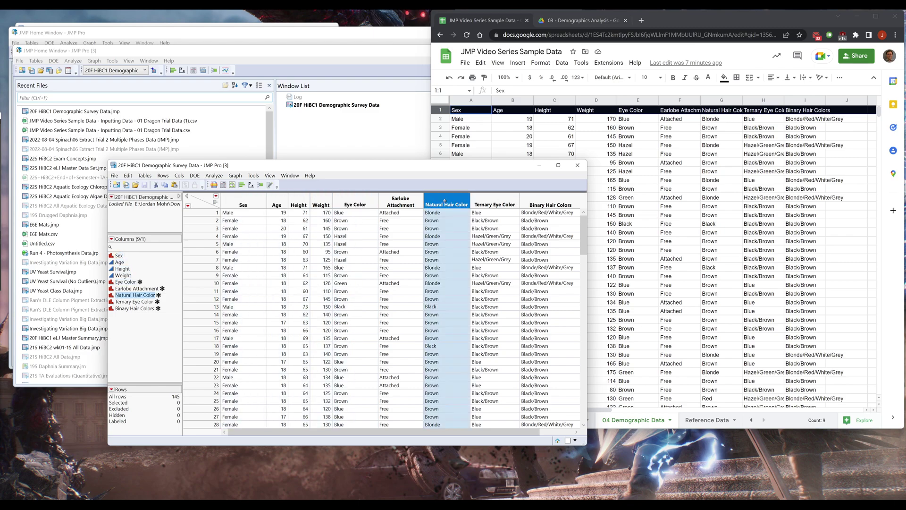
left_click(494, 201)
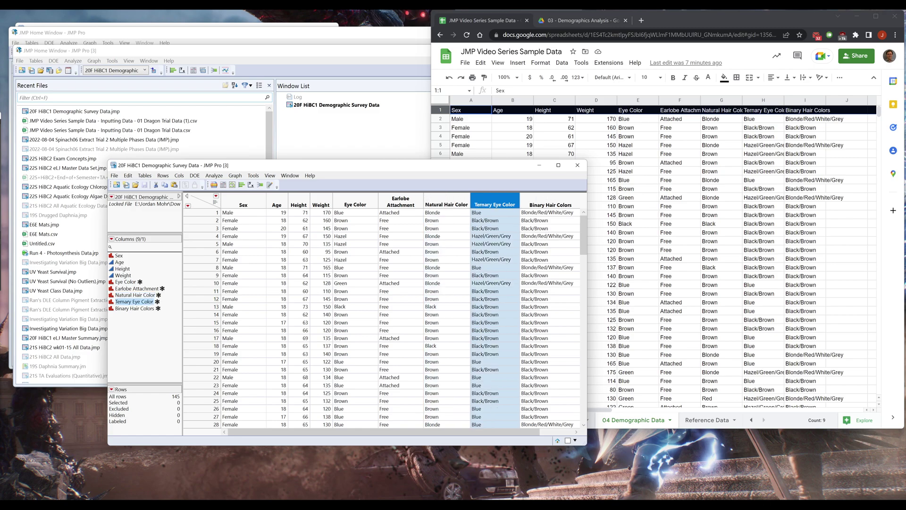
left_click(233, 185)
Plot Binary Hair Colors on X as bars, overlaid by Ternary Eye Color.
left_click_drag(243, 47, 489, 166)
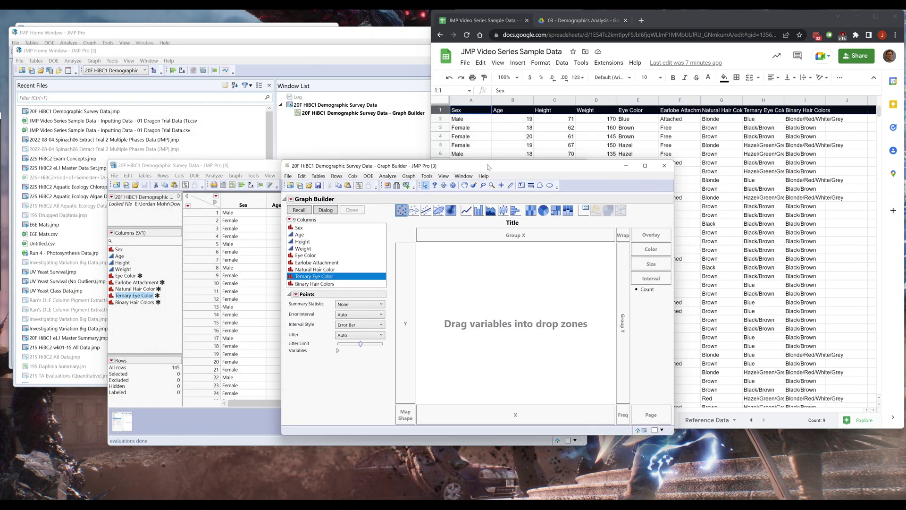
left_click(319, 284)
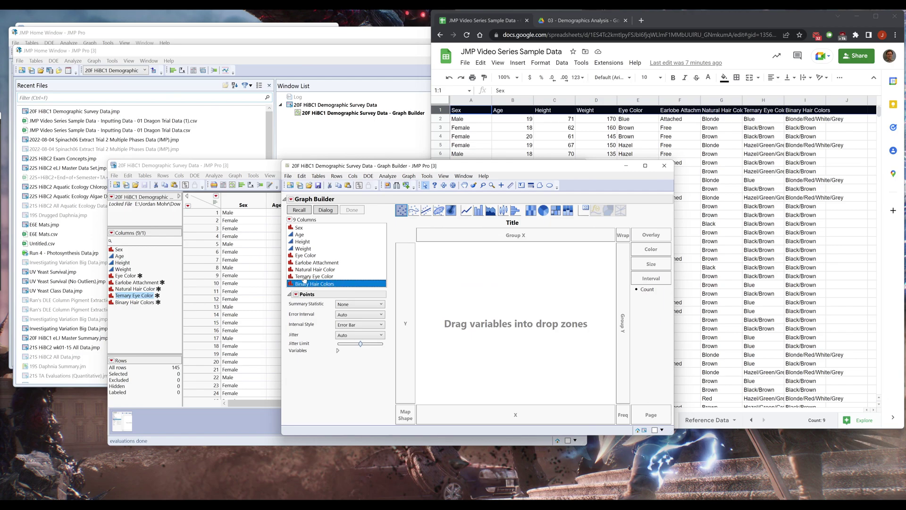
left_click_drag(319, 284, 512, 409)
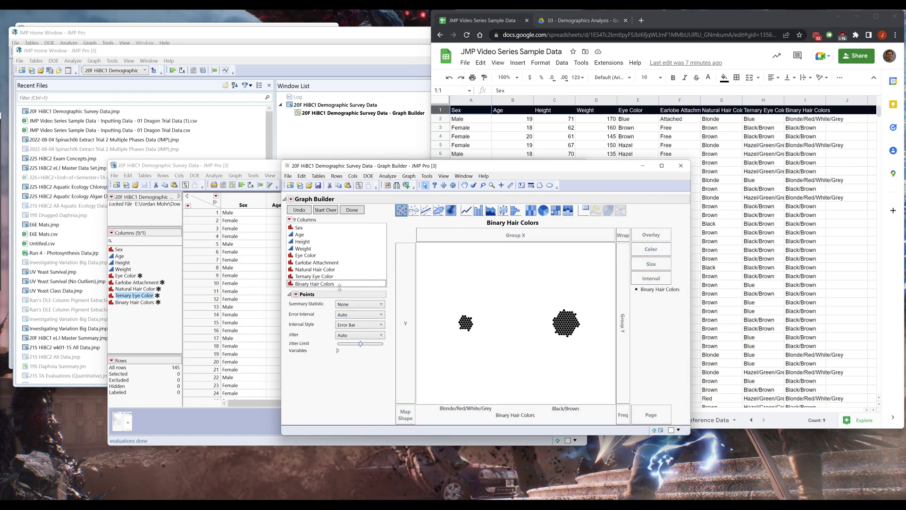
left_click(478, 211)
left_click_drag(302, 276, 637, 239)
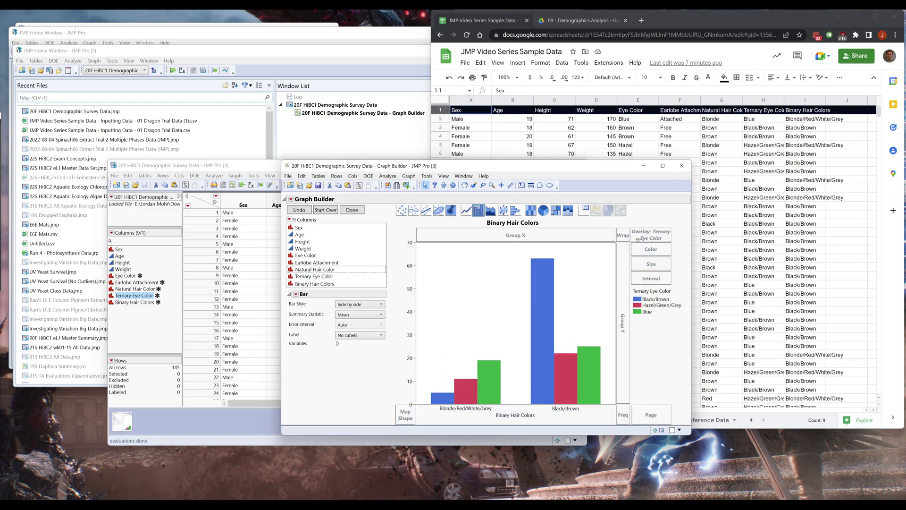
Stack the eye-colour bars and set the Summary Statistic to % of Factor.
left_click(366, 307)
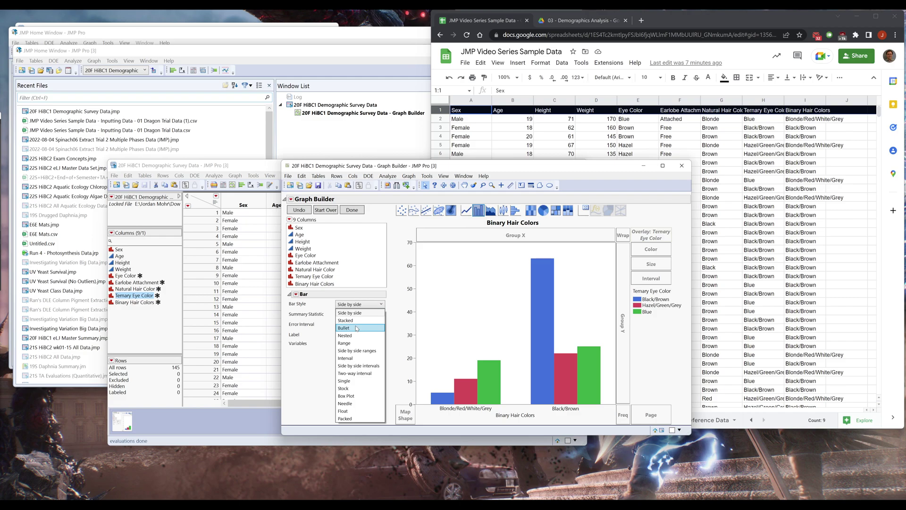
left_click(354, 321)
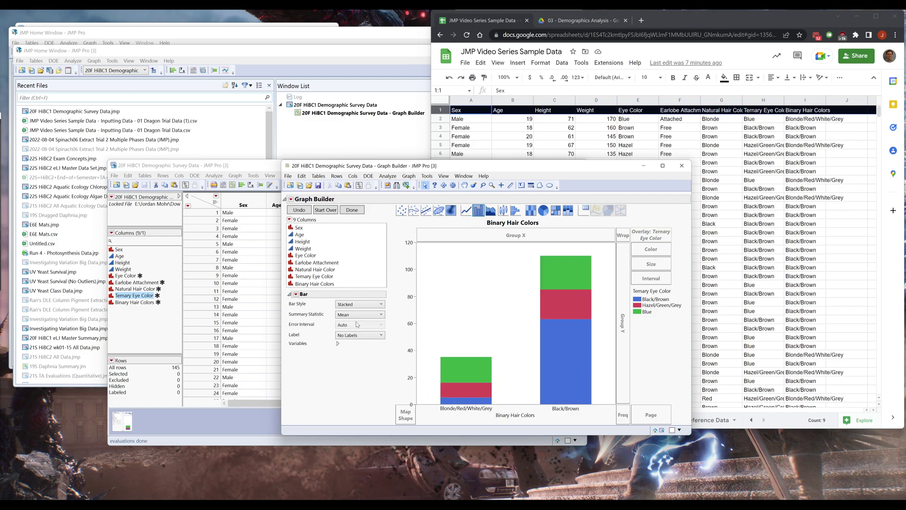
left_click(359, 315)
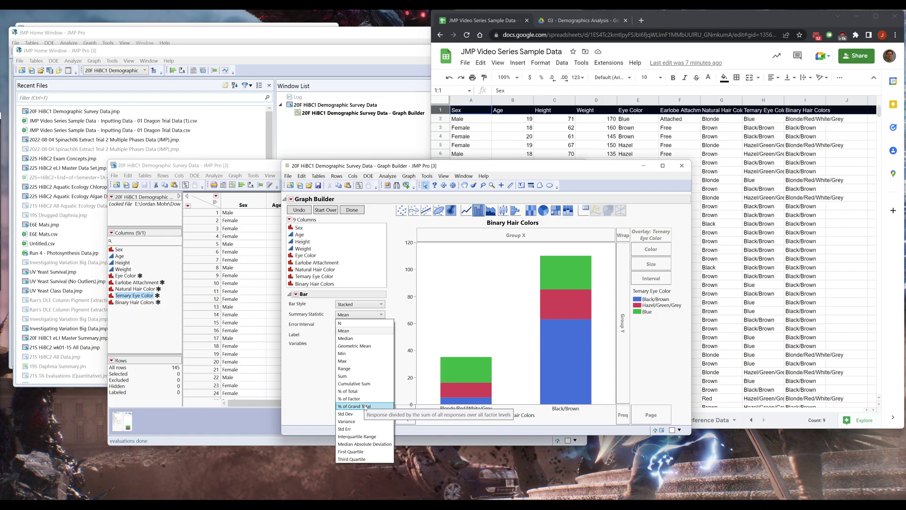
left_click(349, 392)
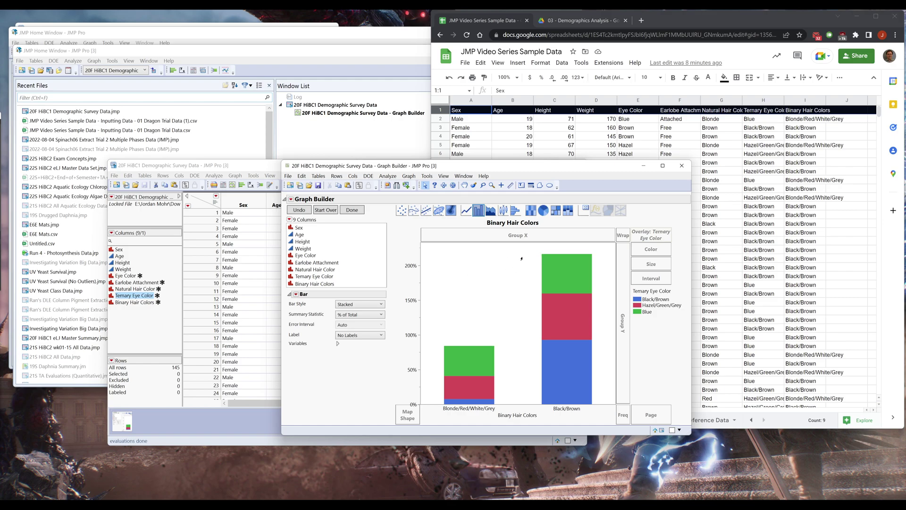
left_click(361, 316)
left_click(358, 324)
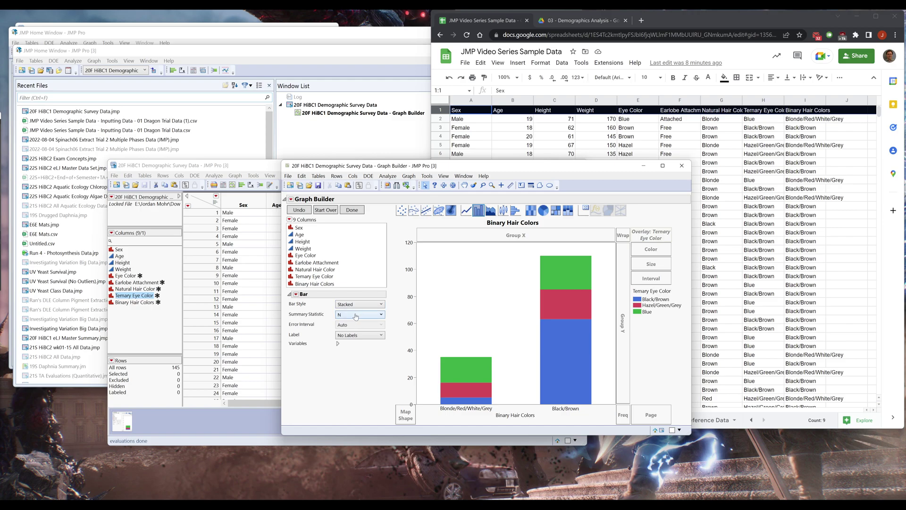
left_click(357, 316)
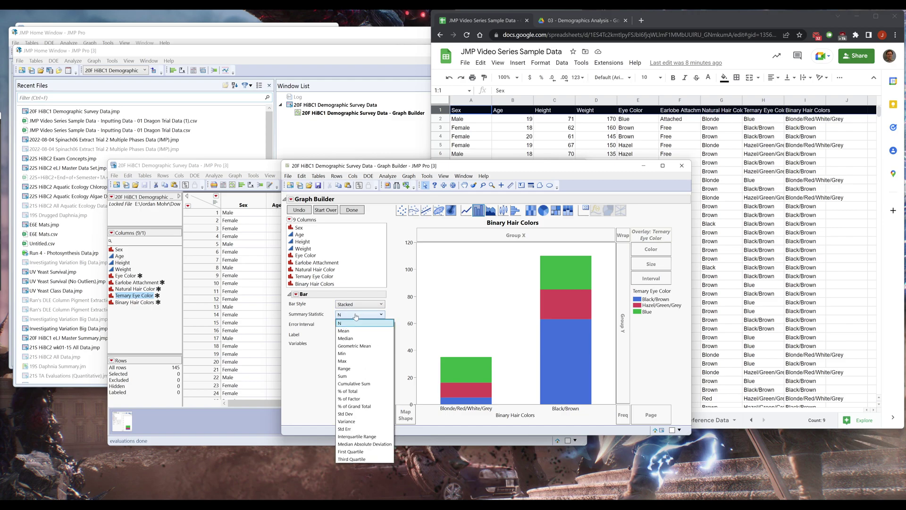
left_click(360, 406)
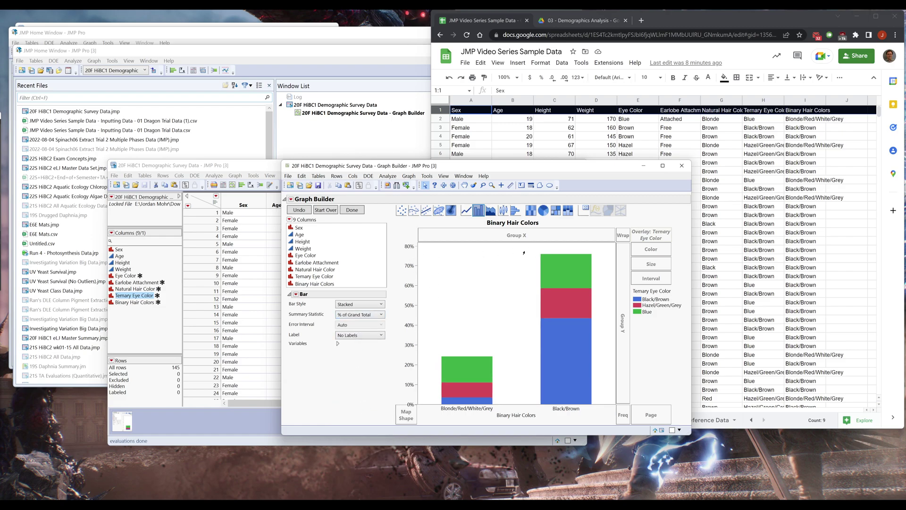
left_click(355, 314)
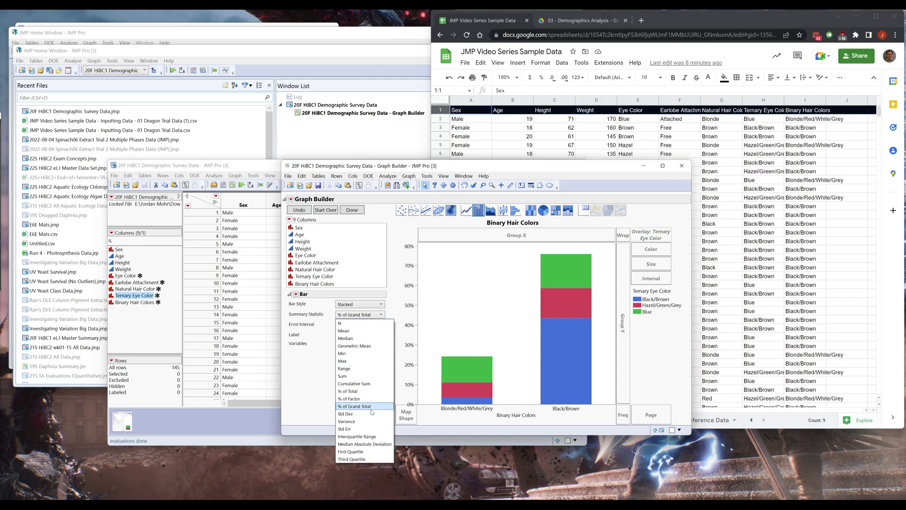
left_click(371, 401)
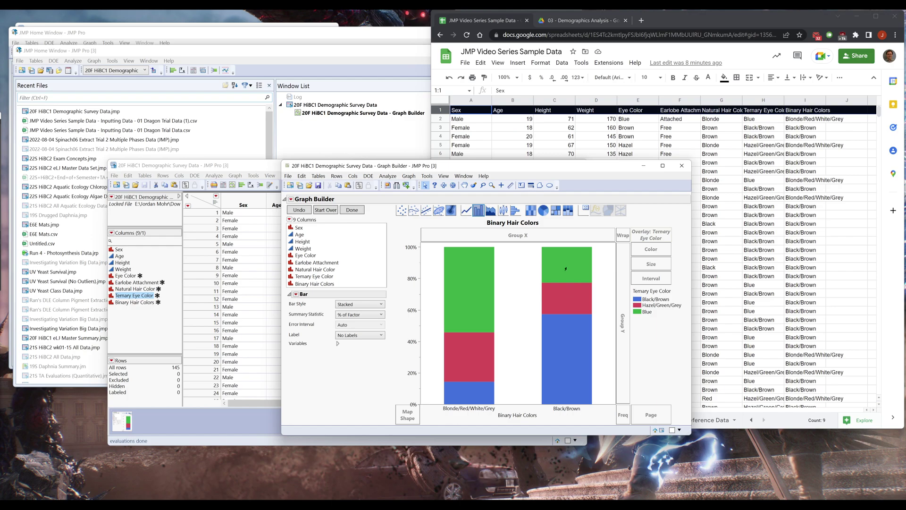
Finish editing, then restore the Graph Builder control panel via Show Control Panel.
left_click(357, 212)
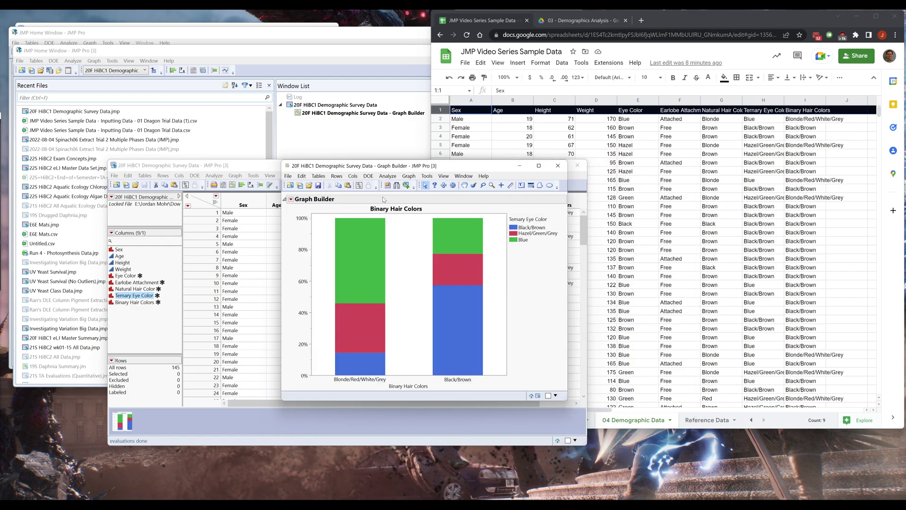
left_click(292, 200)
left_click(311, 208)
Place Sex in the Group X zone to create Female and Male panels.
left_click_drag(486, 170, 314, 175)
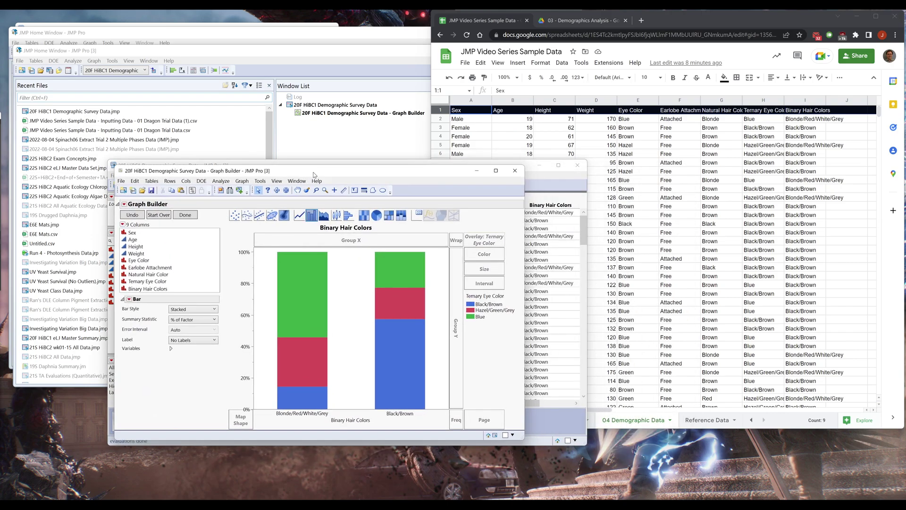
left_click_drag(132, 232, 435, 243)
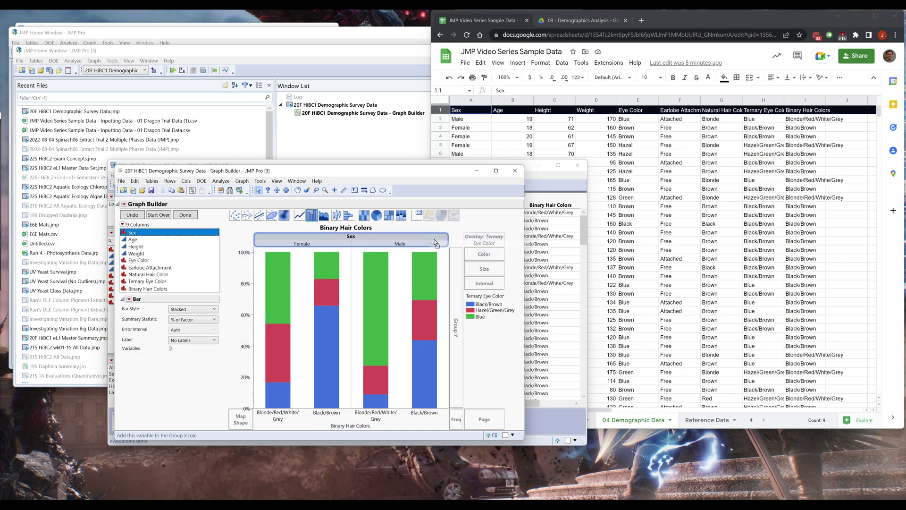
mouse_move(435, 242)
left_mouse_down()
mouse_move(315, 244)
mouse_move(456, 251)
mouse_move(458, 243)
mouse_move(391, 245)
mouse_move(460, 288)
mouse_move(401, 242)
mouse_move(454, 264)
mouse_move(416, 246)
mouse_move(457, 250)
mouse_move(455, 284)
mouse_move(457, 243)
mouse_move(452, 273)
mouse_move(446, 243)
mouse_move(461, 265)
mouse_move(457, 255)
mouse_move(428, 241)
left_mouse_up()
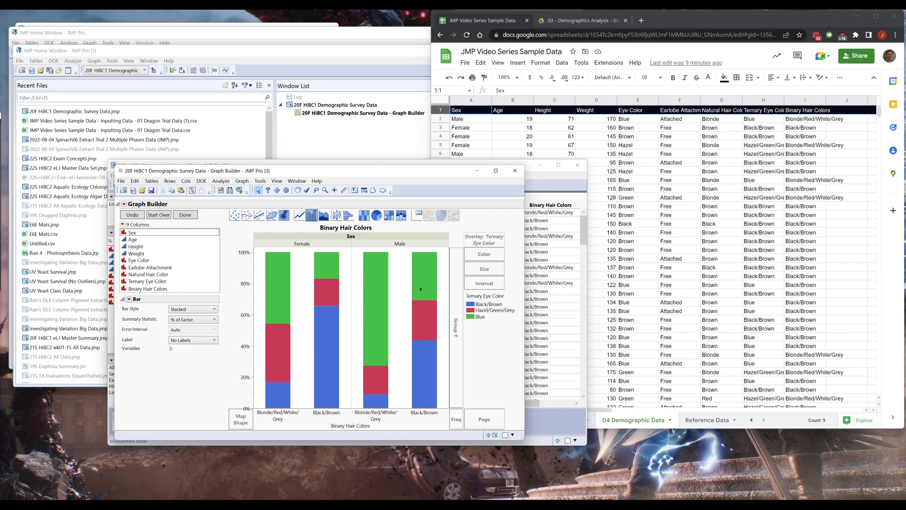
left_click_drag(320, 170, 282, 188)
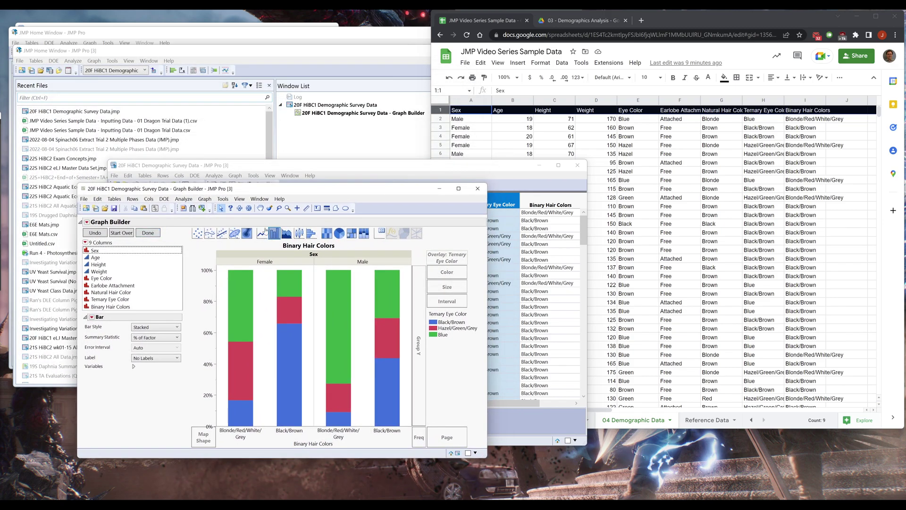
Finish the bar chart and start a new Graph Builder from the data table.
left_click(148, 233)
left_click(311, 171)
left_click(232, 186)
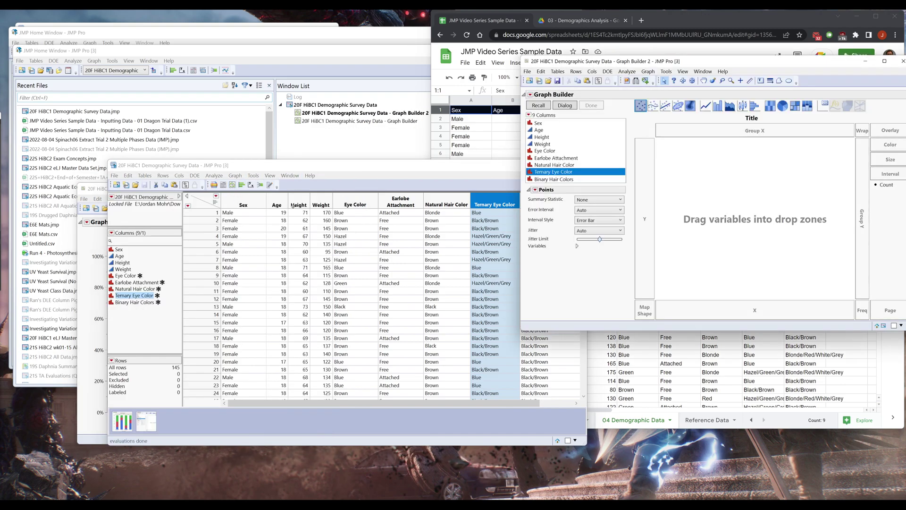
left_click_drag(719, 61, 407, 193)
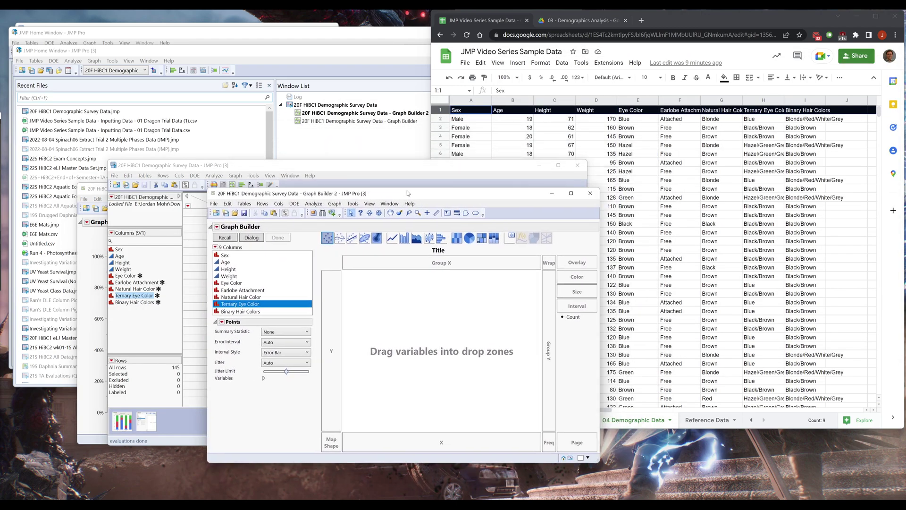
Make Ternary Eye Color pie charts grouped by Binary Hair Colors on Group X.
mouse_move(234, 308)
left_mouse_down()
mouse_move(373, 427)
mouse_move(408, 438)
left_mouse_up()
left_click(469, 238)
left_click_drag(240, 312, 507, 262)
left_click(278, 237)
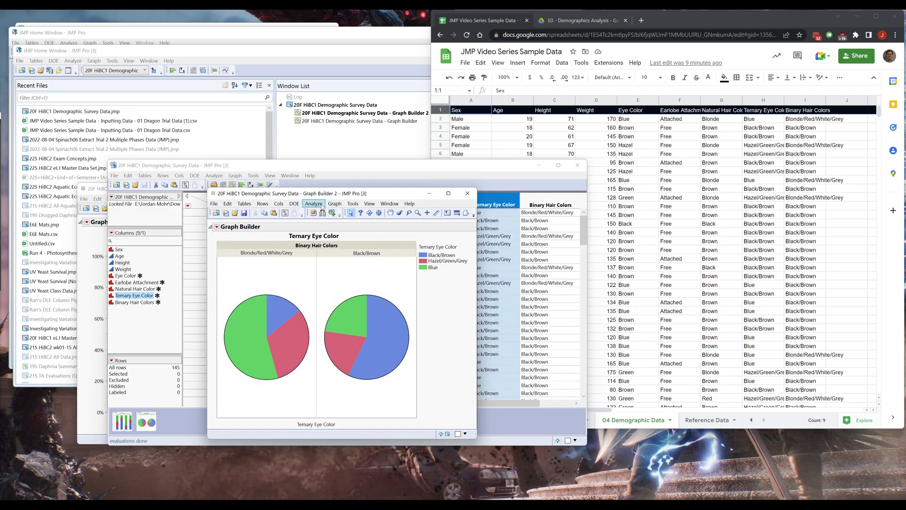
Add Earlobe Attachment to Group Y, producing Free and Attached rows of four pies.
left_click(217, 226)
left_click(262, 235)
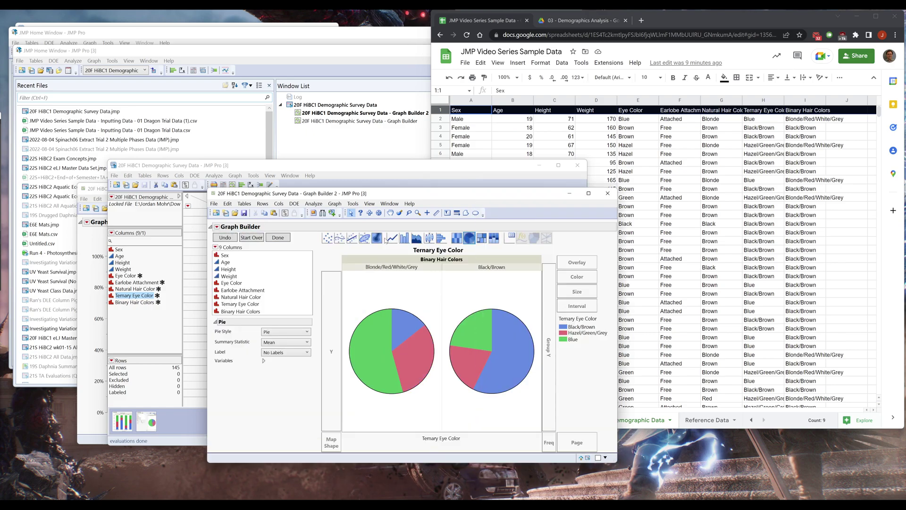
left_click(227, 256)
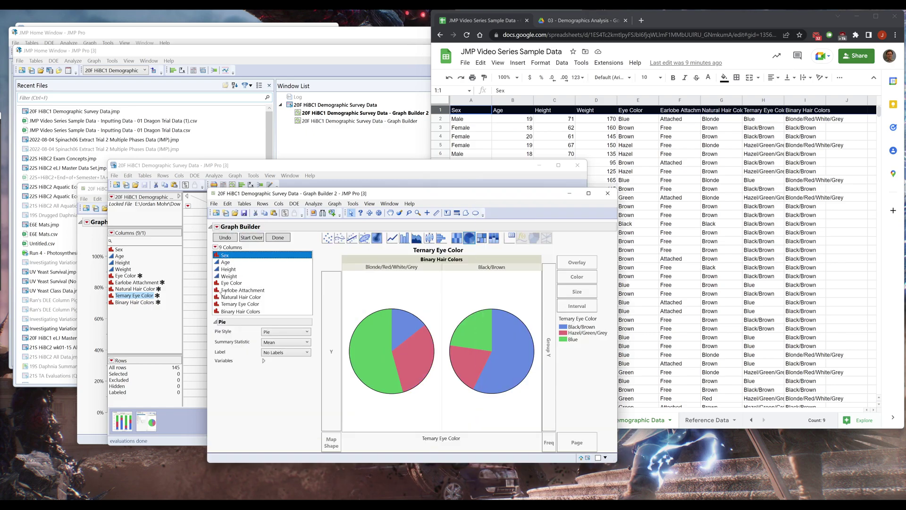
left_click_drag(224, 291, 556, 285)
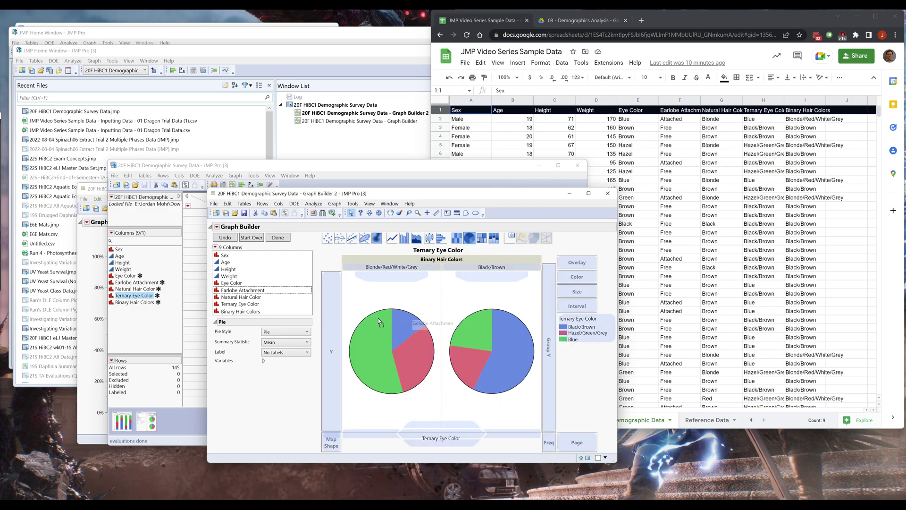
left_click_drag(352, 322, 548, 349)
left_click(286, 238)
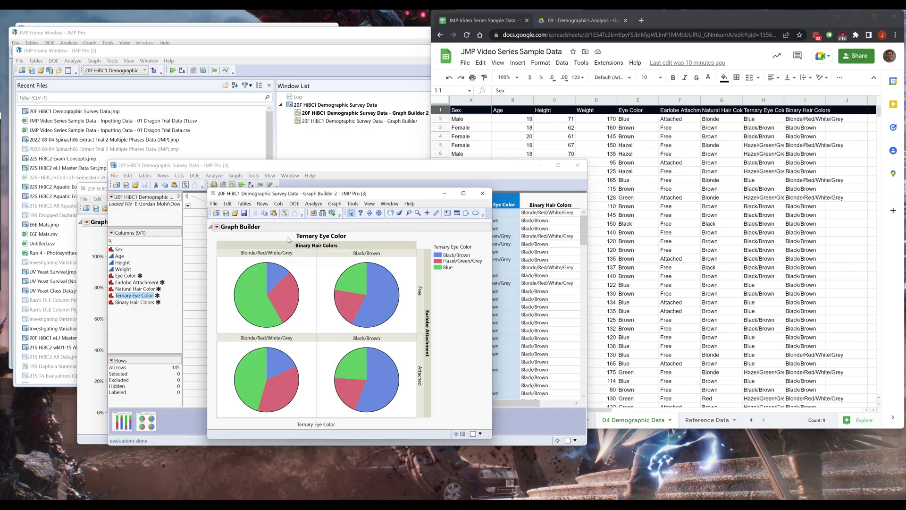
Place the pie chart window right of the bar chart window and shorten the bar chart.
left_click_drag(399, 195, 565, 196)
left_click_drag(94, 195, 100, 201)
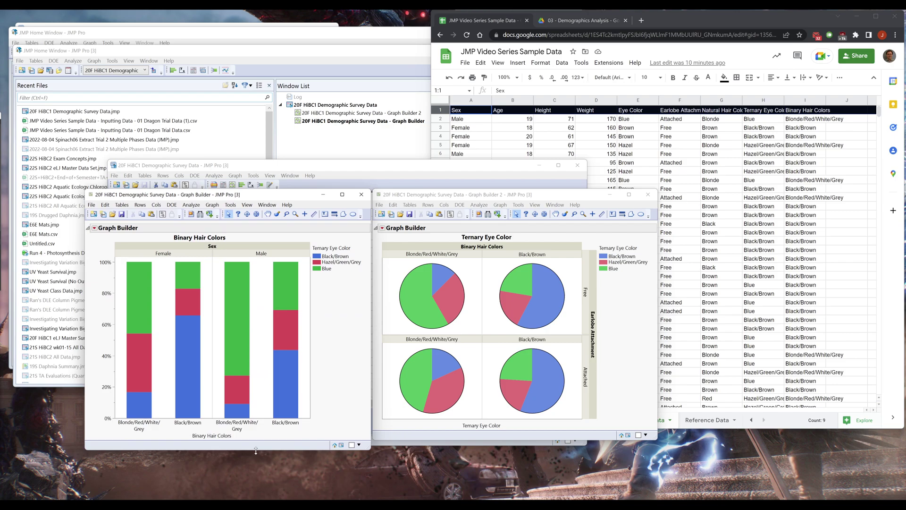
left_click_drag(258, 450, 260, 440)
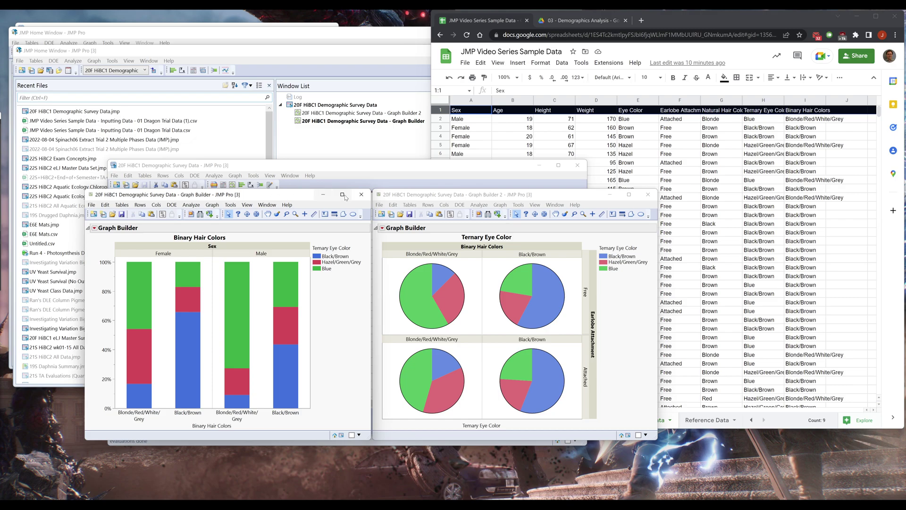
left_click(586, 195)
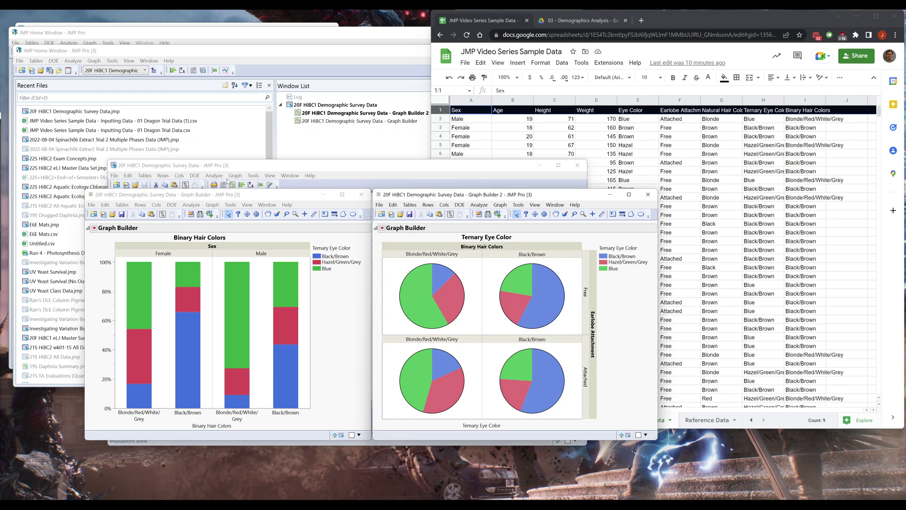